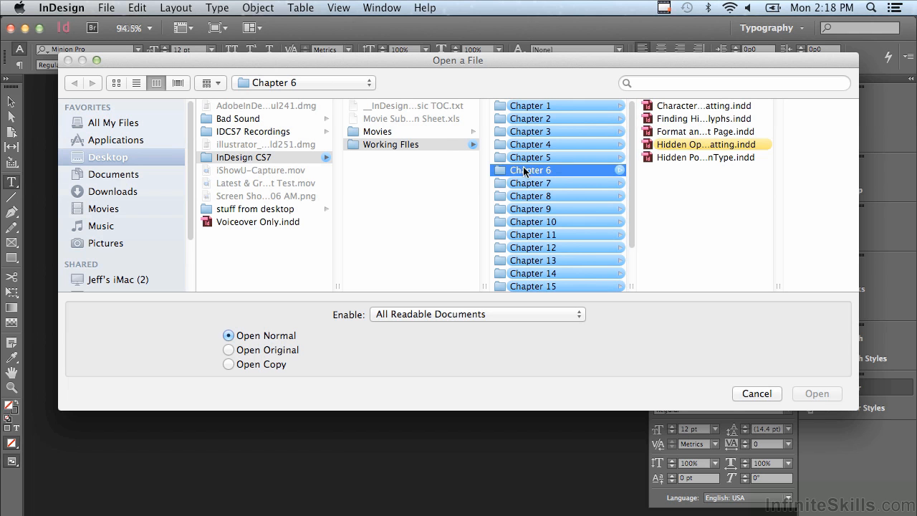
# Step: Open the file Hidden Options for Character Formatting.indd from the Chapter 6 folder
pyautogui.click(684, 144)
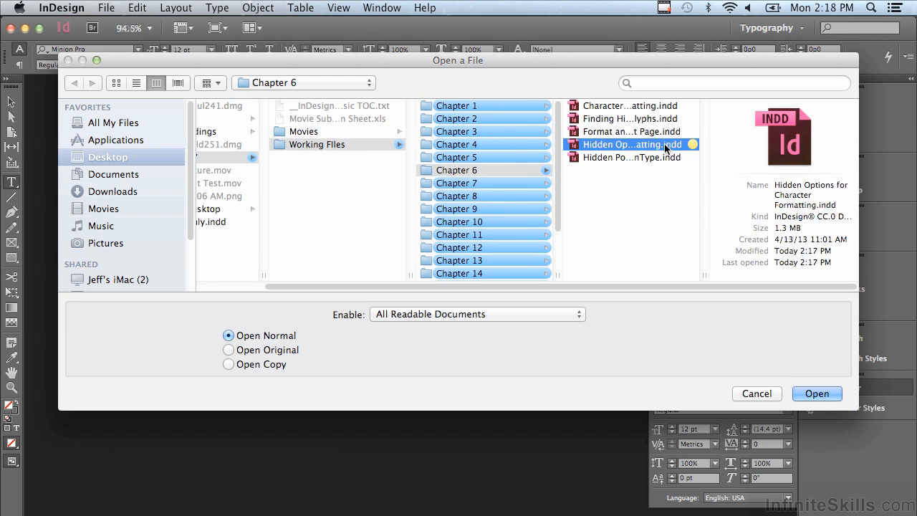
pyautogui.click(815, 395)
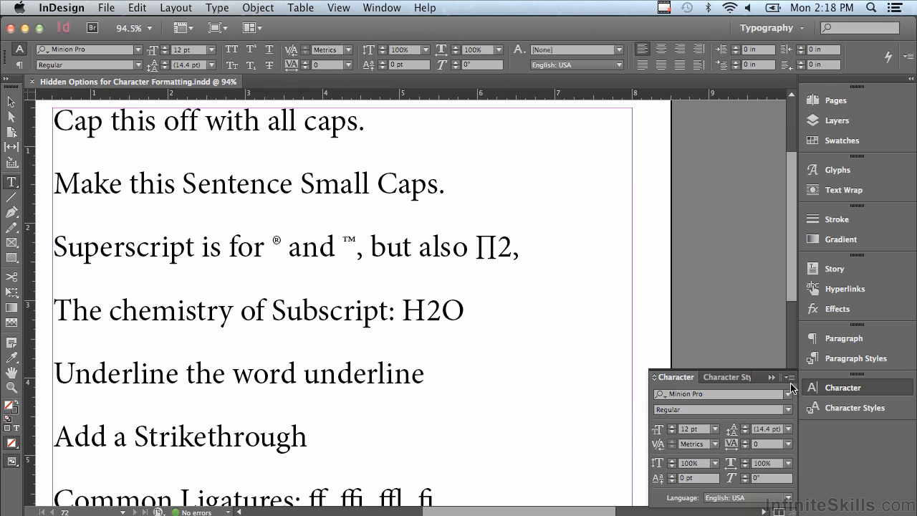
# Step: Hide the extra options of the Character panel and show them again
pyautogui.click(789, 377)
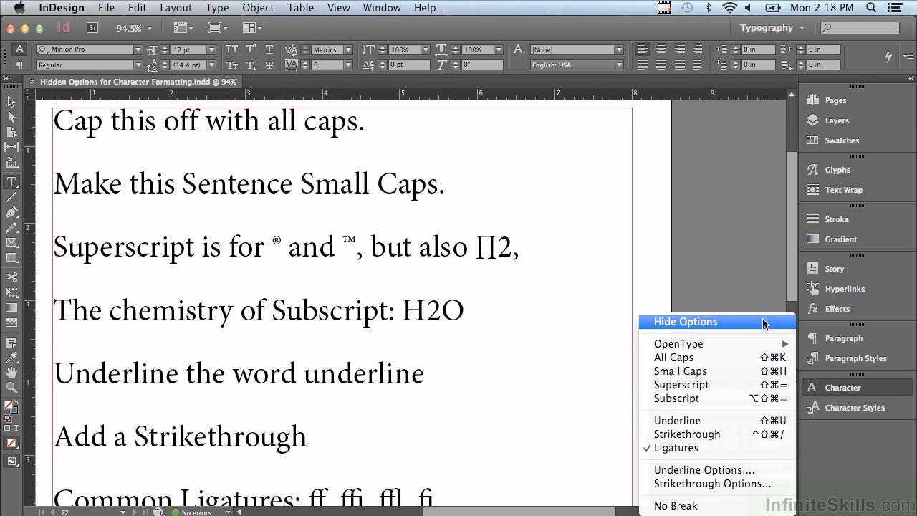
pyautogui.click(765, 322)
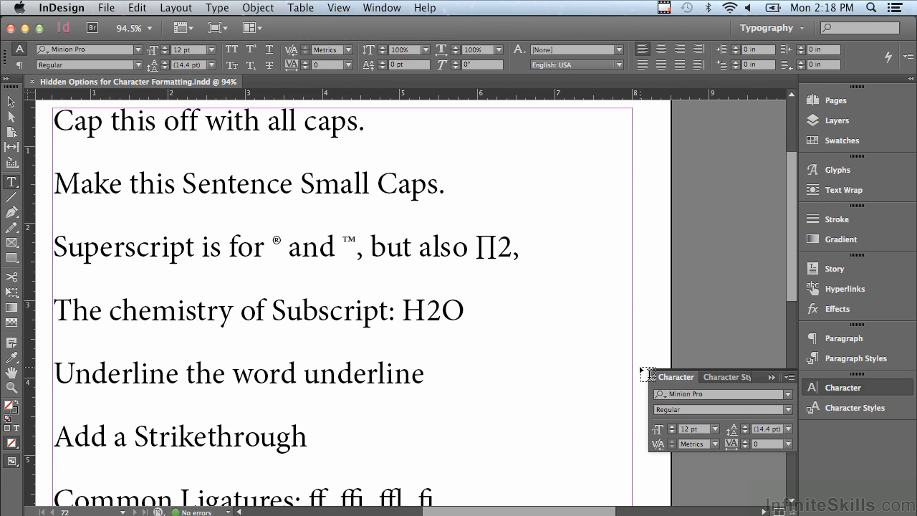
pyautogui.click(790, 377)
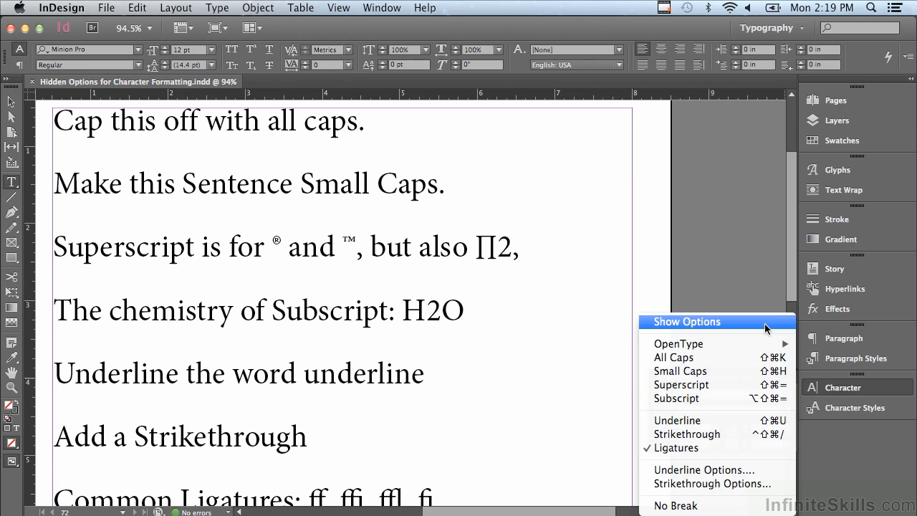
pyautogui.click(766, 329)
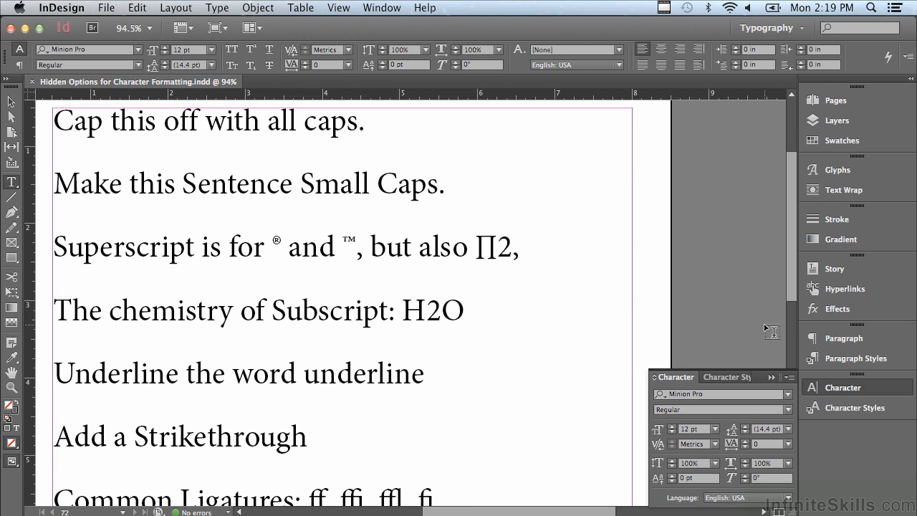
# Step: Examine the additional character formatting commands, including the OpenType options, and the character formatting controls
pyautogui.click(789, 377)
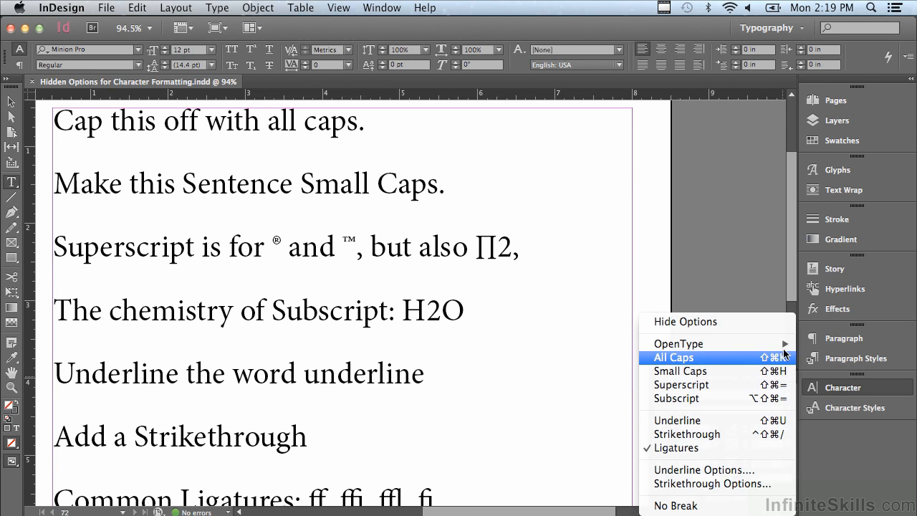
pyautogui.moveTo(783, 349)
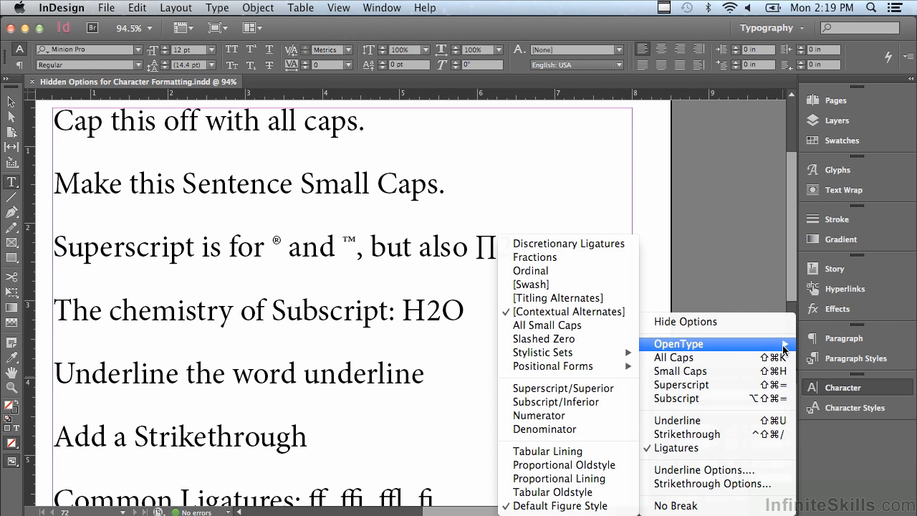
pyautogui.click(754, 270)
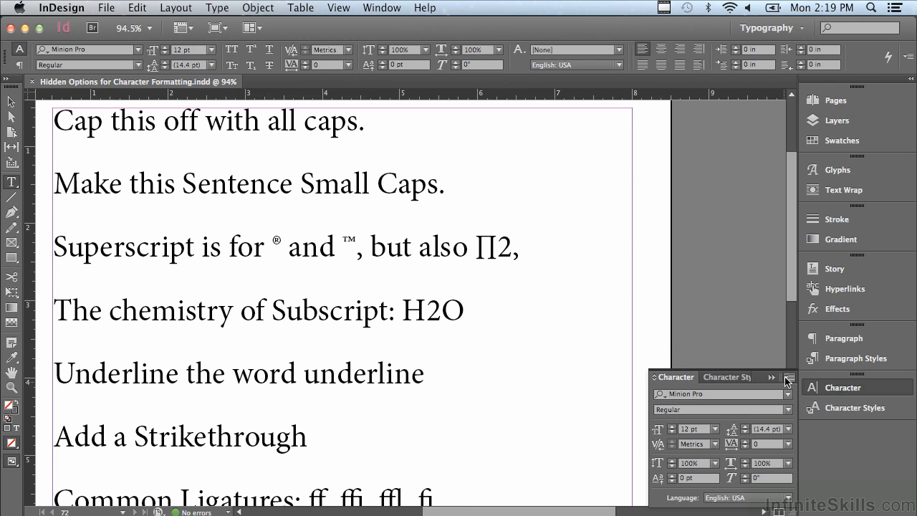
pyautogui.click(788, 378)
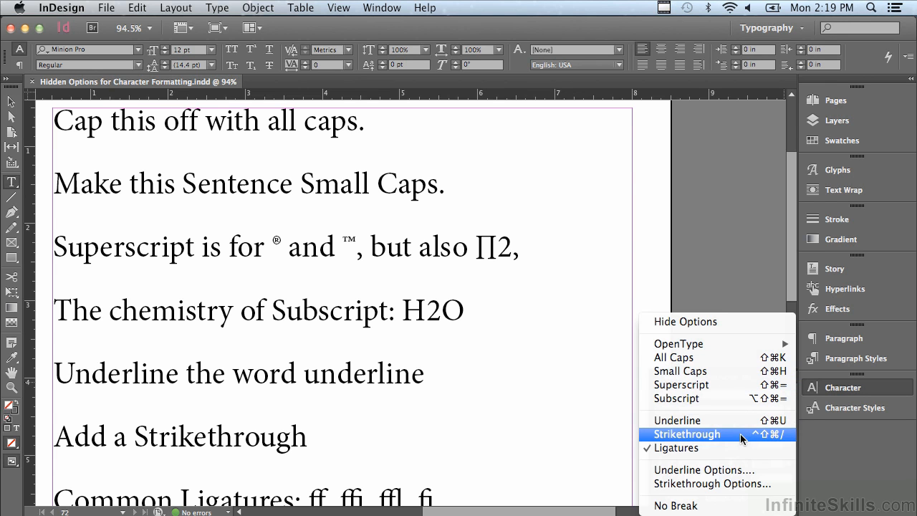
pyautogui.click(568, 372)
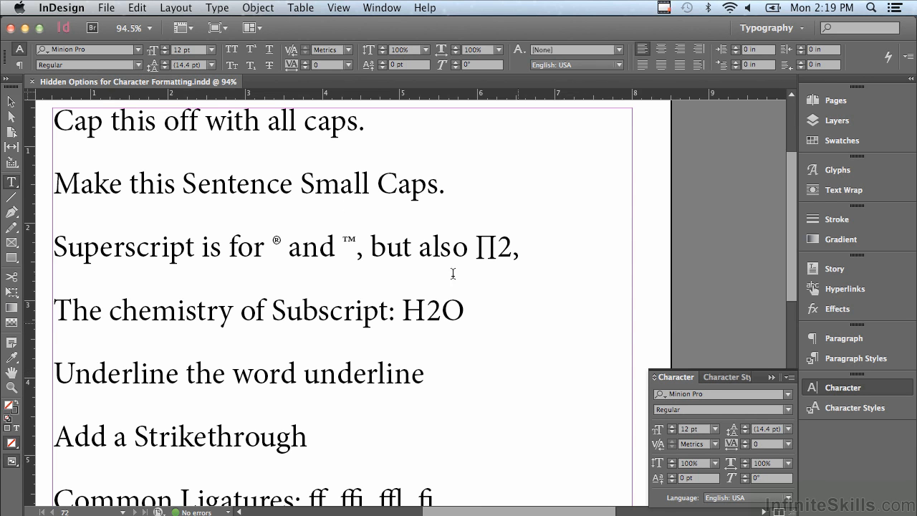
pyautogui.click(20, 51)
pyautogui.click(20, 51)
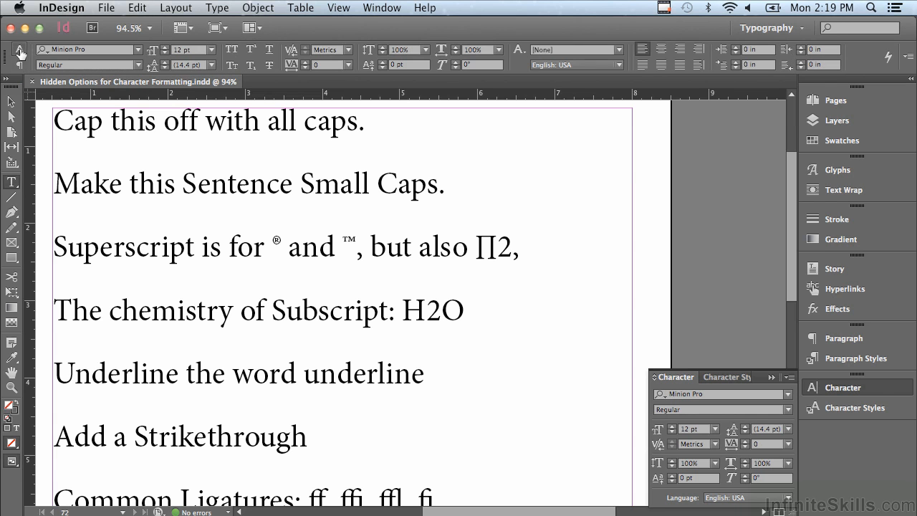
# Step: Format the sentence "Cap this off with all caps." in All Caps and "Make this Sentence Small Caps." in Small Caps
pyautogui.moveTo(54, 118); pyautogui.dragTo(377, 132)
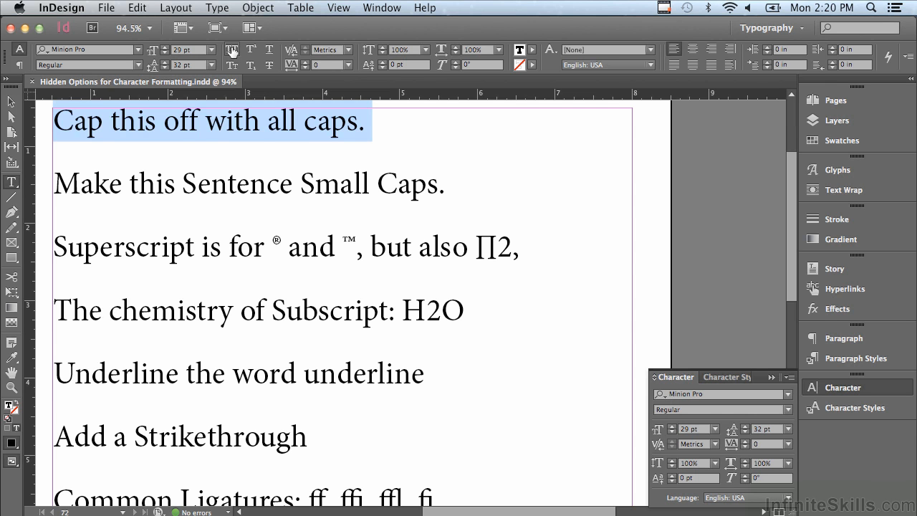
pyautogui.click(231, 51)
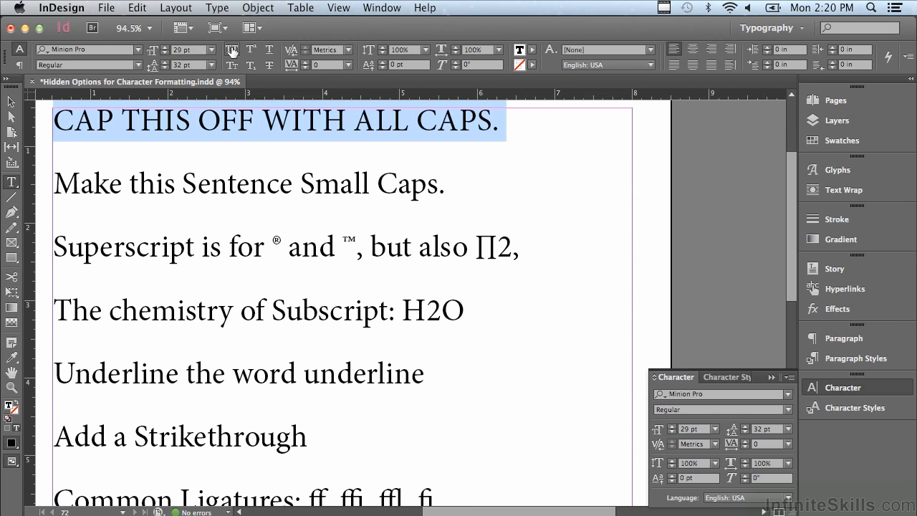
pyautogui.click(232, 51)
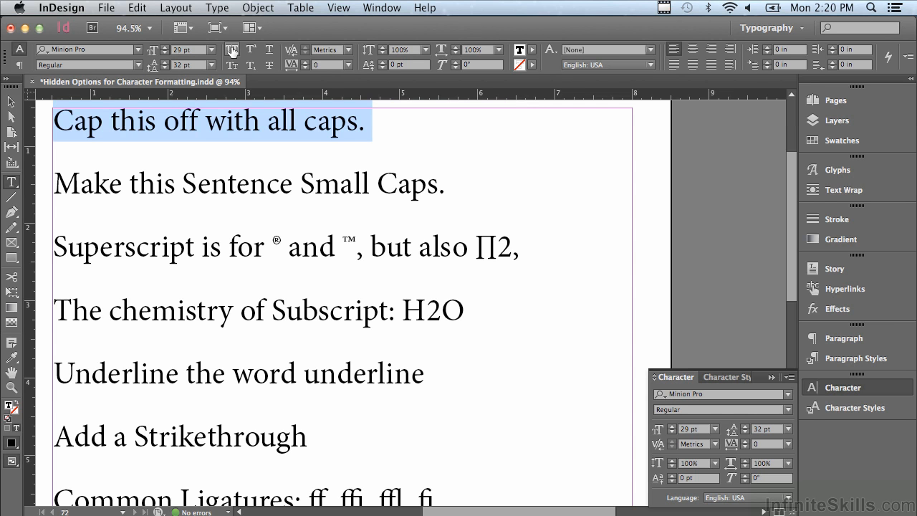
pyautogui.click(232, 51)
pyautogui.moveTo(55, 183); pyautogui.dragTo(478, 183)
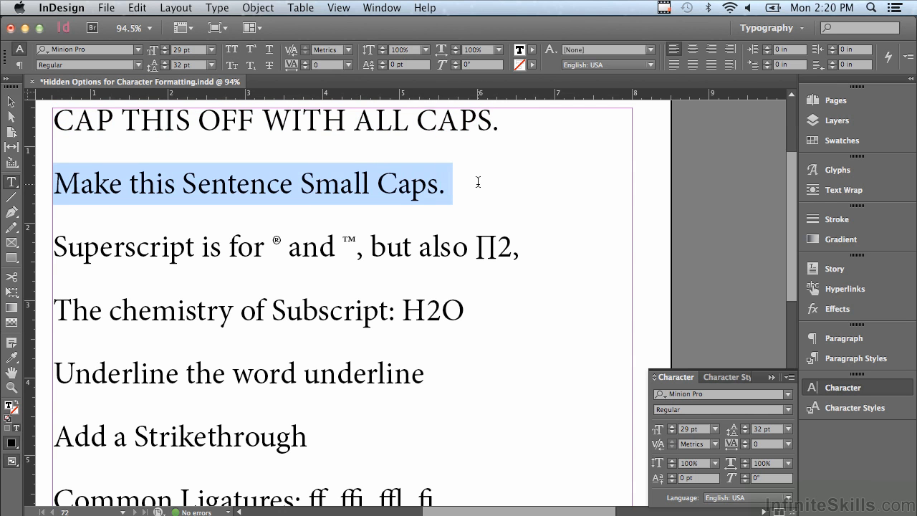
pyautogui.click(233, 66)
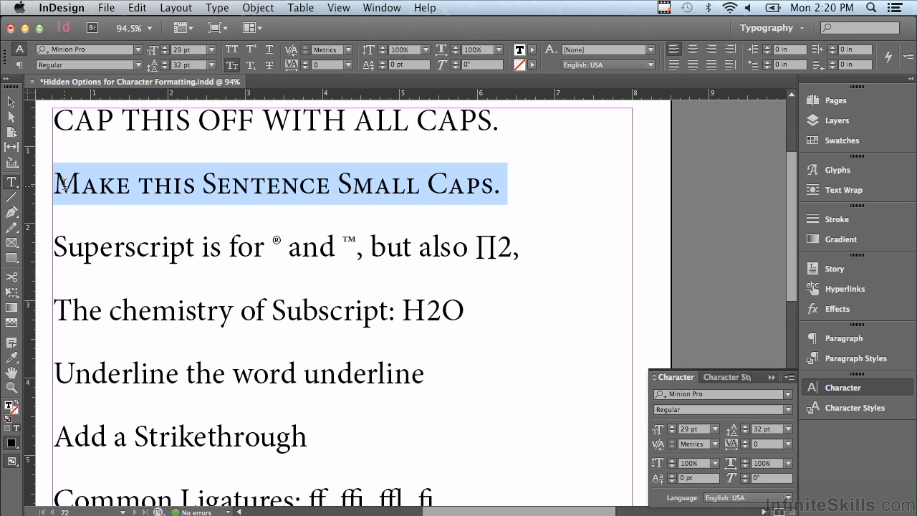
# Step: Apply Superscript to the ® symbol, the ™ symbol and the 2 after Π in the superscript line
pyautogui.moveTo(271, 248); pyautogui.dragTo(283, 251)
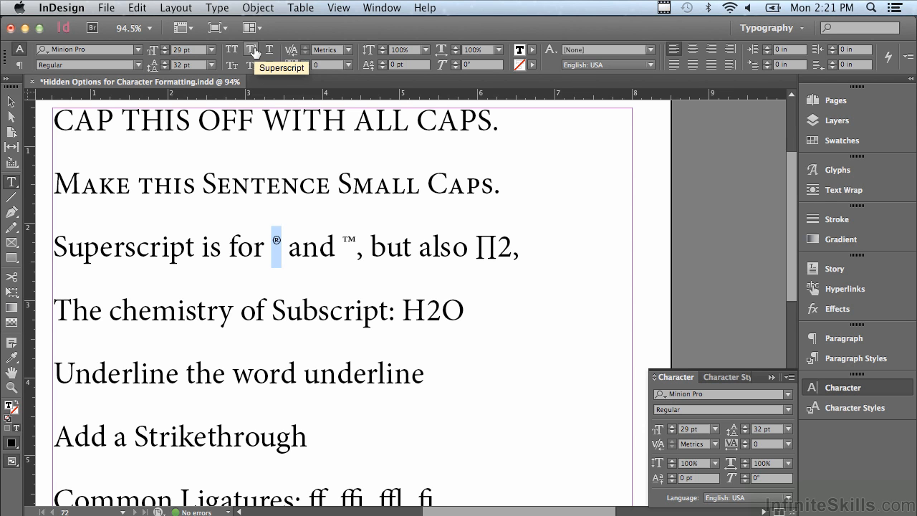
pyautogui.click(255, 51)
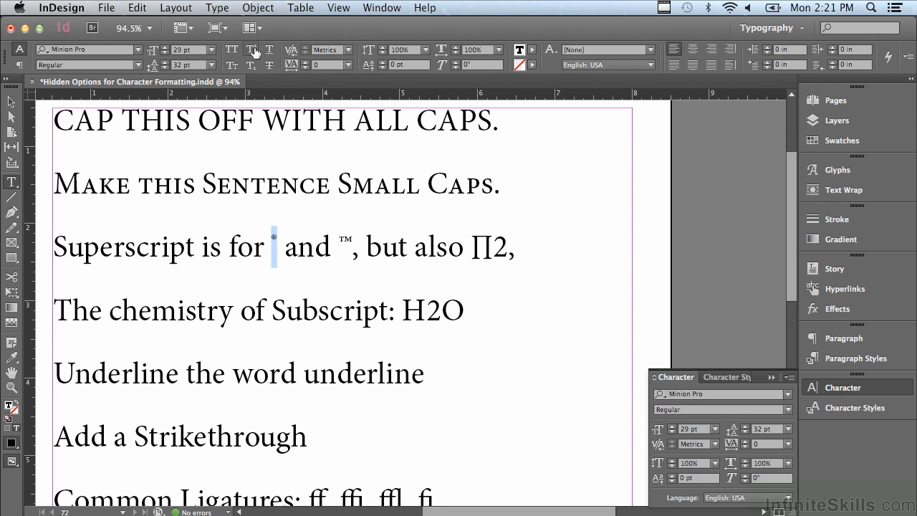
pyautogui.moveTo(337, 245); pyautogui.dragTo(351, 245)
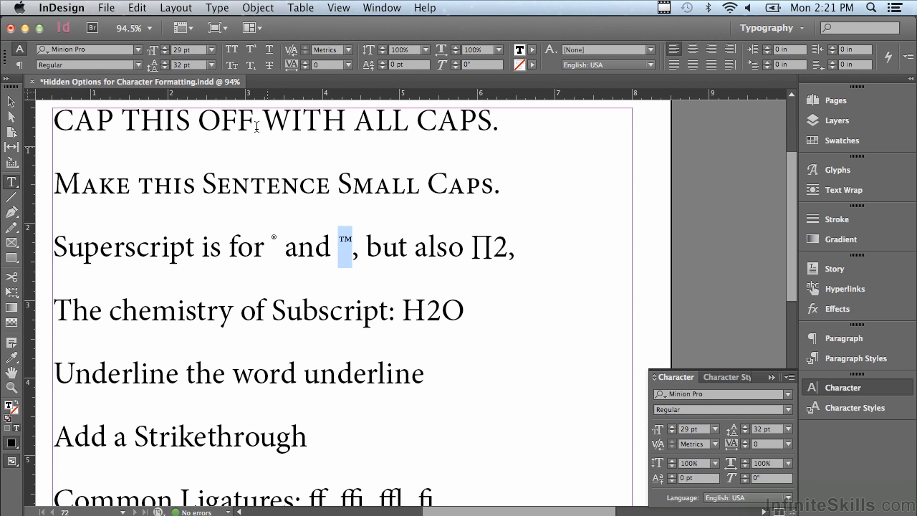
pyautogui.click(253, 52)
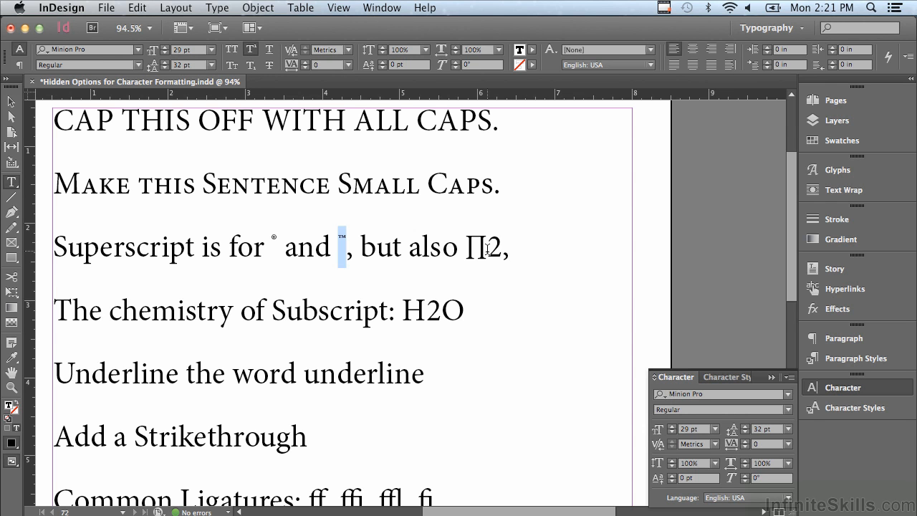
pyautogui.moveTo(488, 249); pyautogui.dragTo(500, 255)
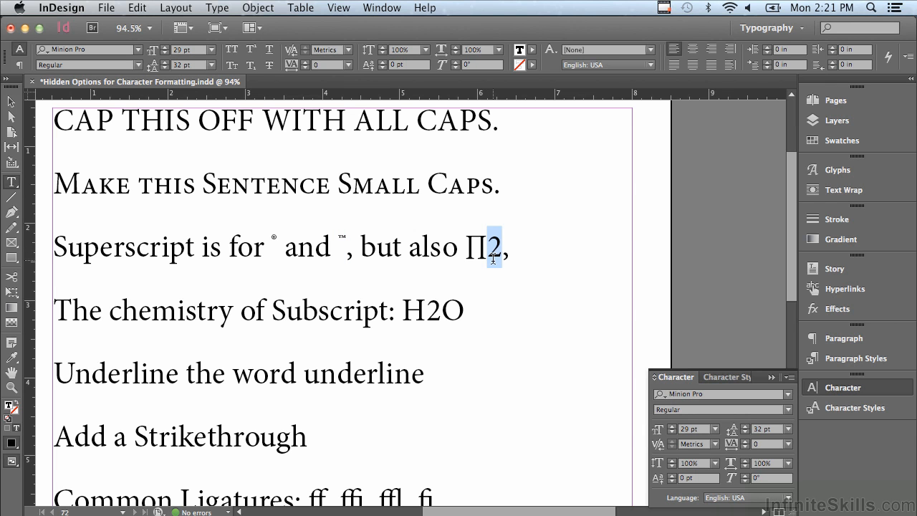
pyautogui.click(250, 50)
# Step: Apply Subscript to the 2 in H2O and raise its baseline shift slightly
pyautogui.moveTo(425, 310); pyautogui.dragTo(442, 309)
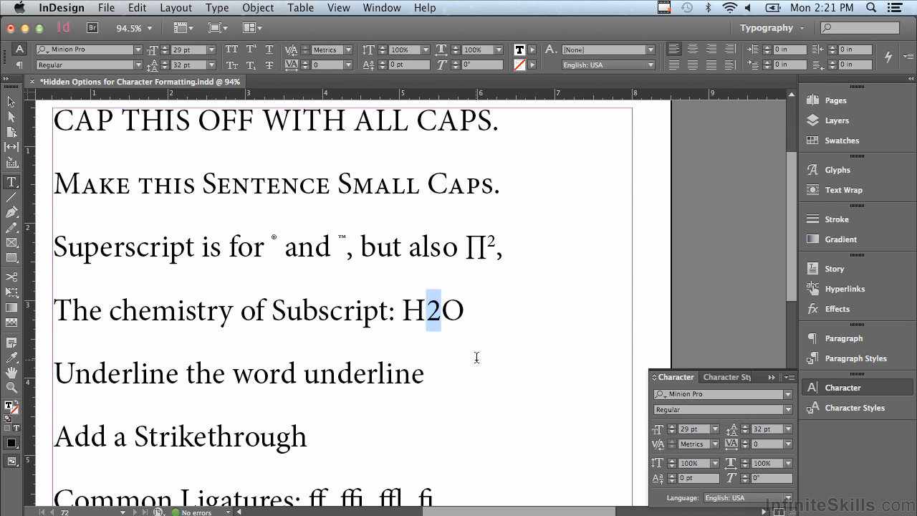
pyautogui.click(252, 66)
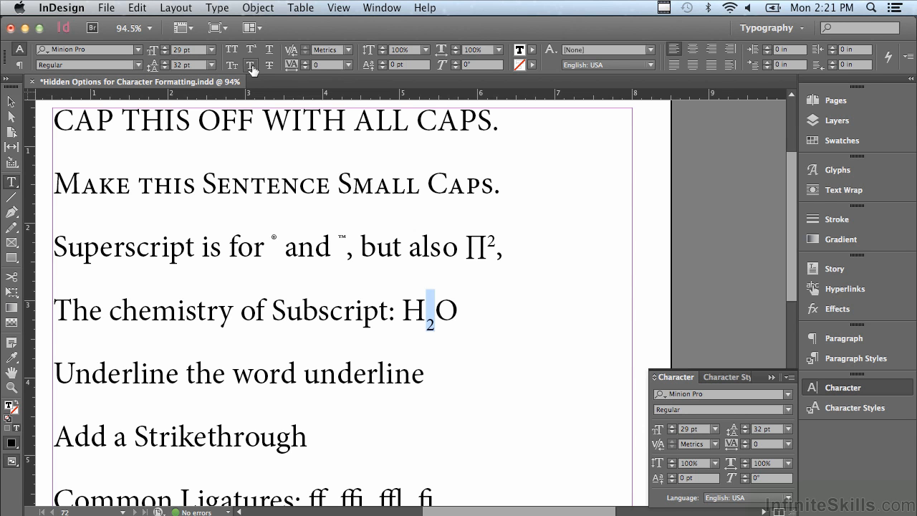
pyautogui.click(381, 61)
pyautogui.click(382, 62)
# Step: Underline the first word of "Underline the word underline" and apply Strikethrough to the word "Strikethrough"
pyautogui.moveTo(53, 371); pyautogui.dragTo(181, 372)
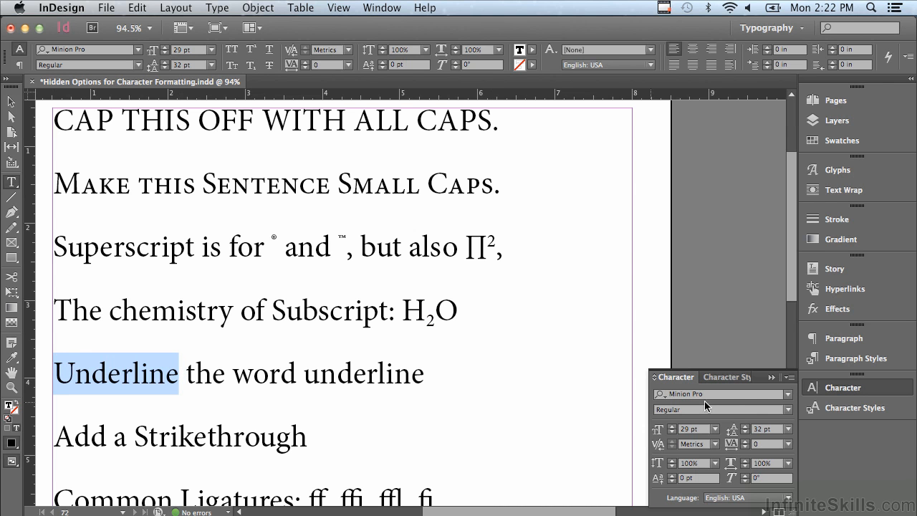
pyautogui.click(788, 377)
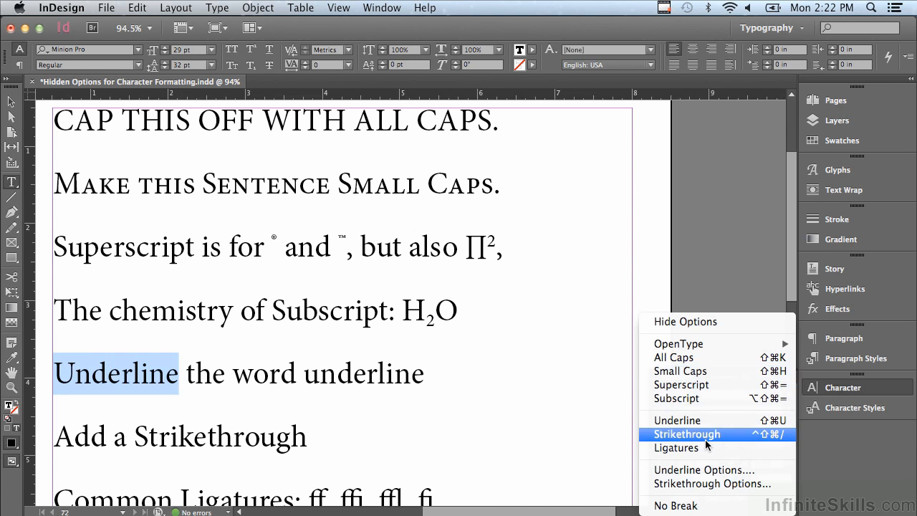
pyautogui.click(372, 341)
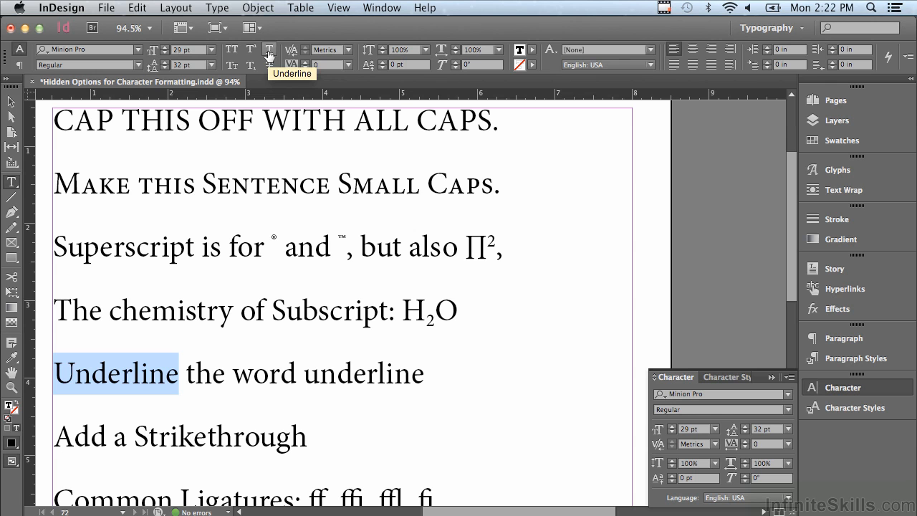
pyautogui.click(268, 55)
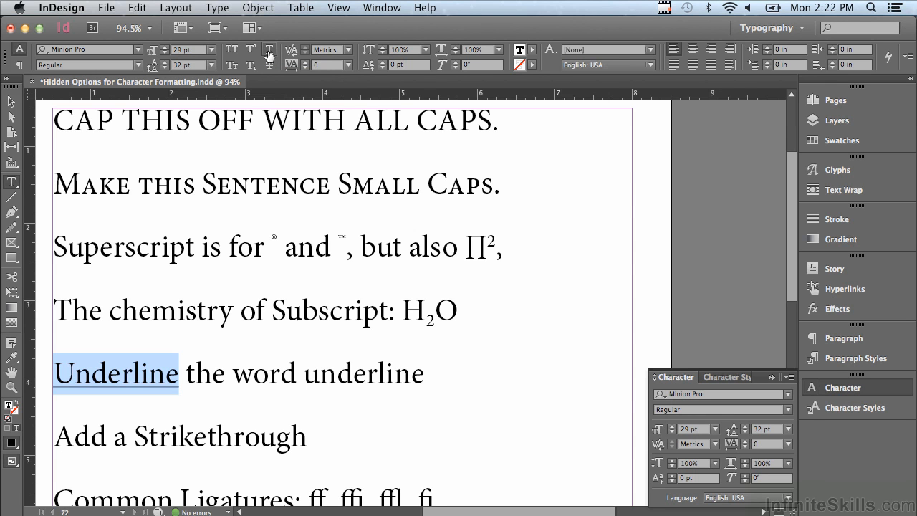
pyautogui.moveTo(136, 435); pyautogui.dragTo(308, 440)
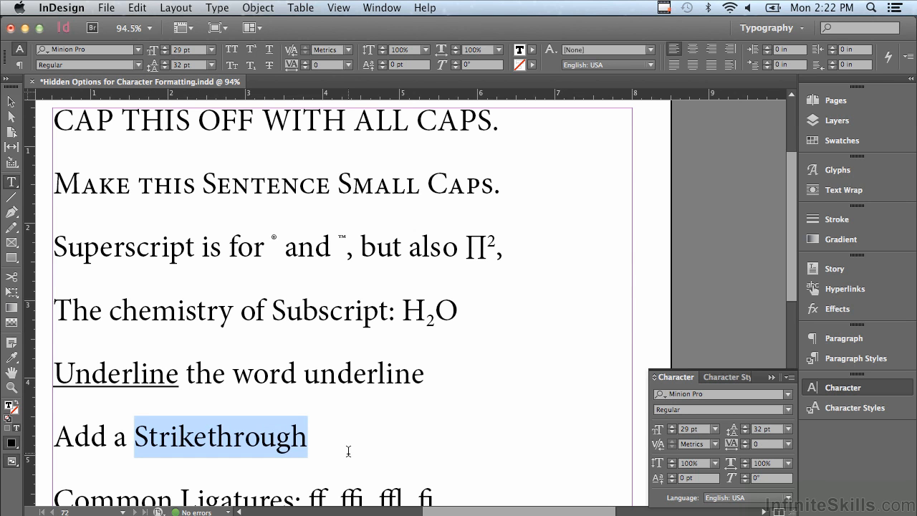
pyautogui.click(268, 66)
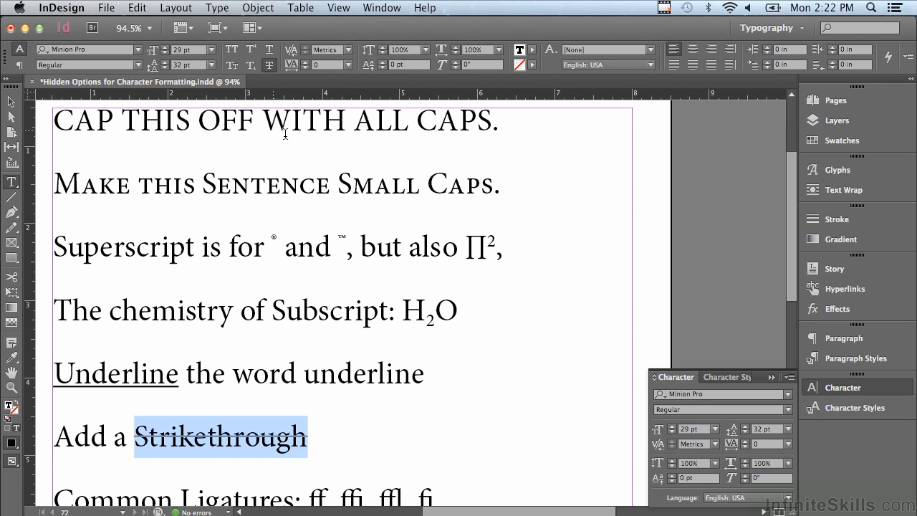
# Step: Turn off Ligatures for the sample characters "ff, ffi, ffl, fi" in the Common Ligatures line
pyautogui.moveTo(789, 230); pyautogui.dragTo(771, 287)
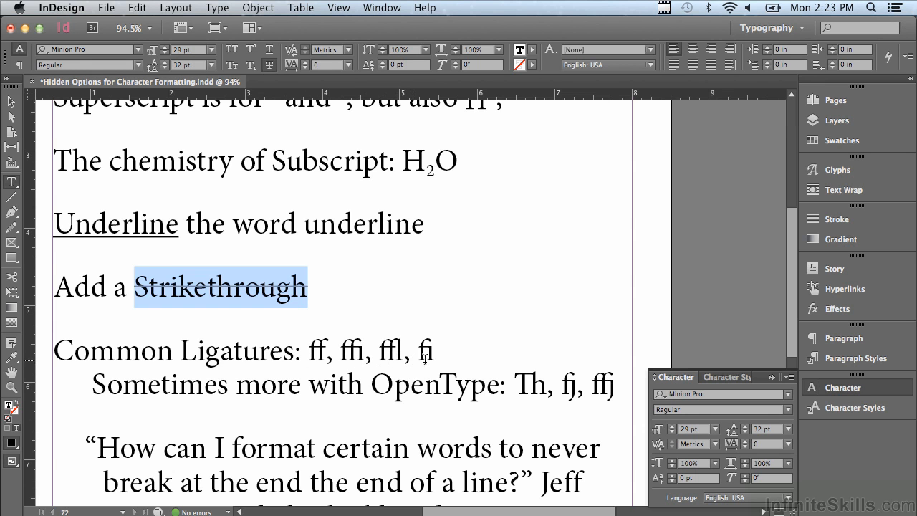
pyautogui.moveTo(425, 351); pyautogui.dragTo(437, 352)
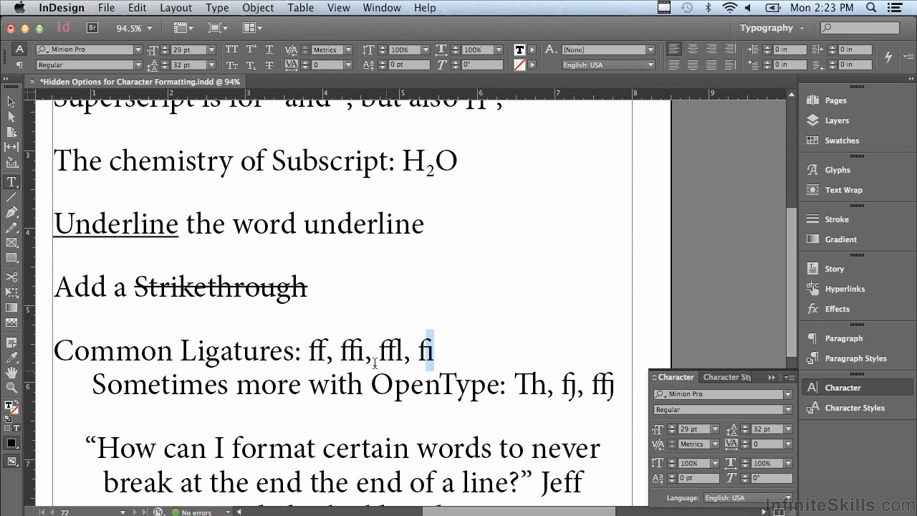
pyautogui.click(356, 351)
pyautogui.moveTo(356, 351); pyautogui.dragTo(364, 352)
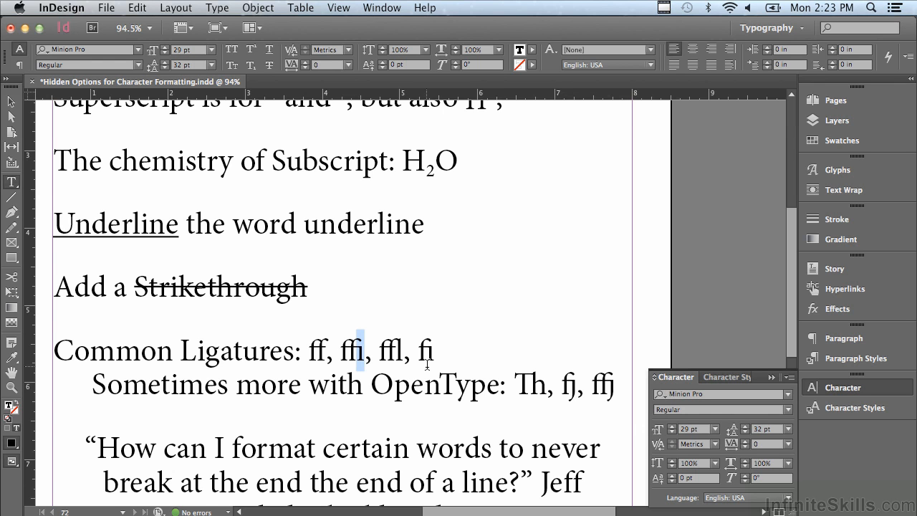
pyautogui.moveTo(418, 351); pyautogui.dragTo(430, 351)
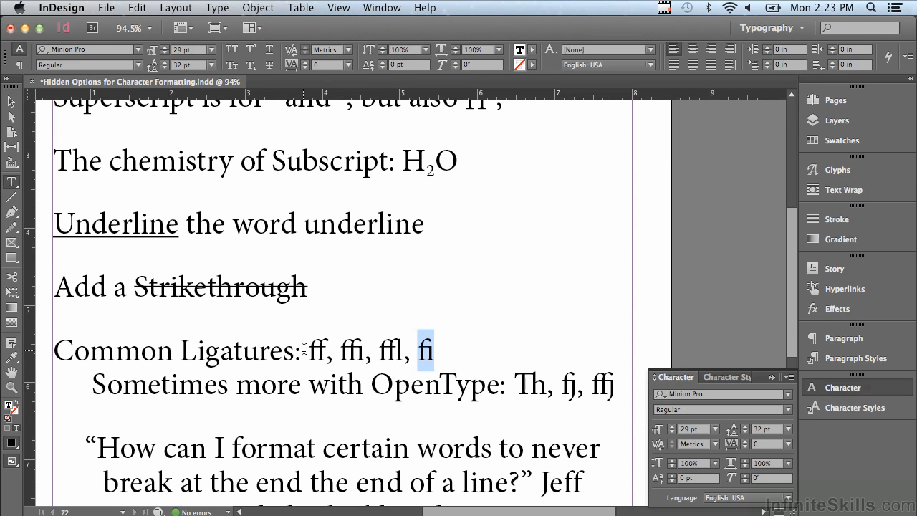
pyautogui.moveTo(308, 350); pyautogui.dragTo(435, 356)
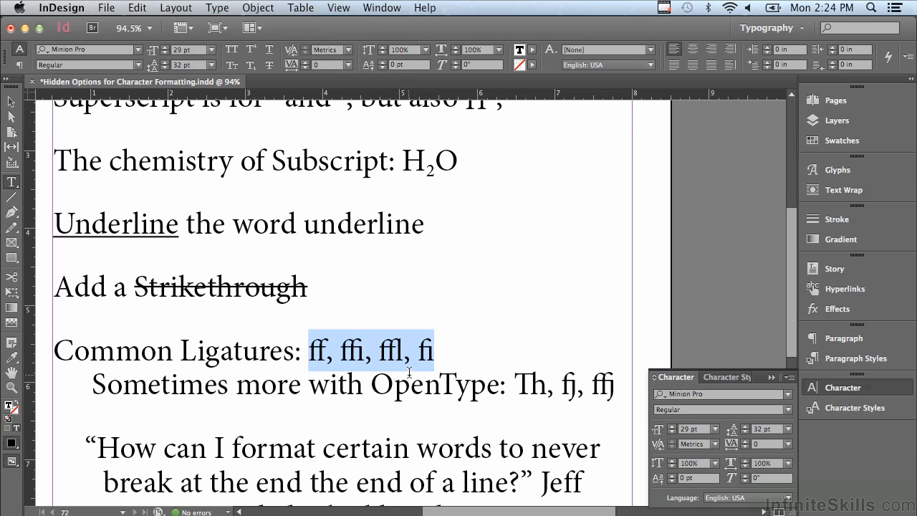
pyautogui.click(788, 378)
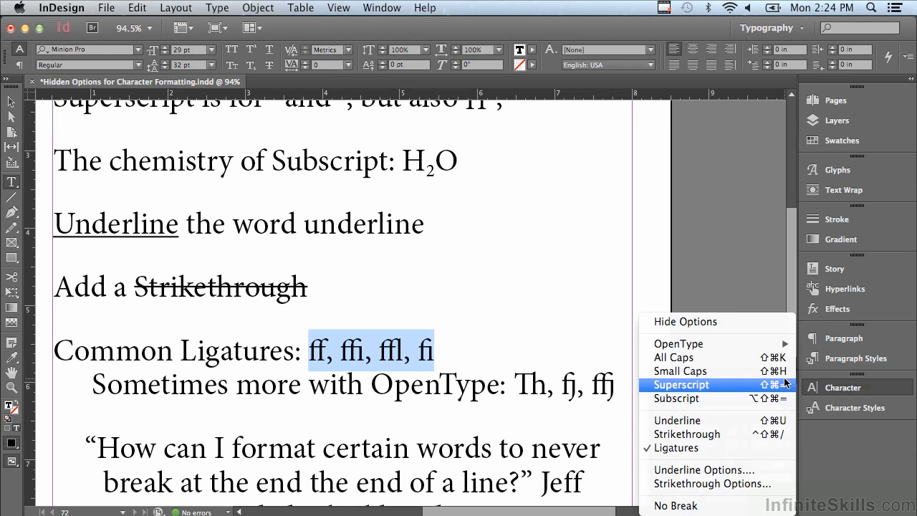
pyautogui.click(726, 449)
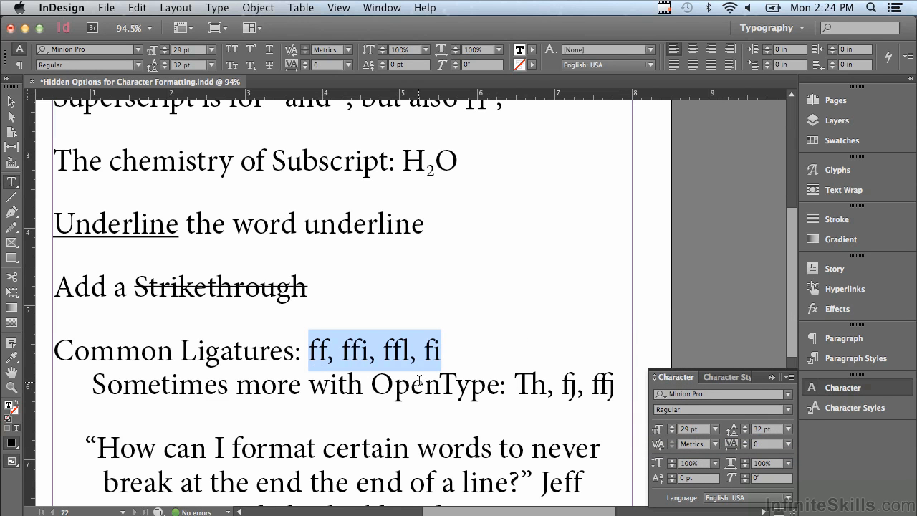
# Step: Turn Ligatures back on for the selected "ff, ffi, ffl, fi" characters, viewing them close up for comparison
pyautogui.click(11, 388)
pyautogui.moveTo(45, 310); pyautogui.dragTo(480, 439)
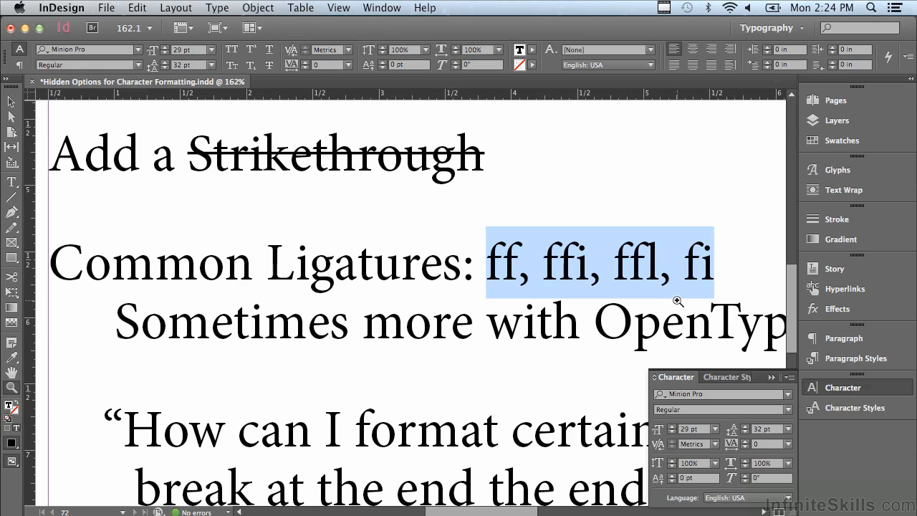
pyautogui.click(788, 378)
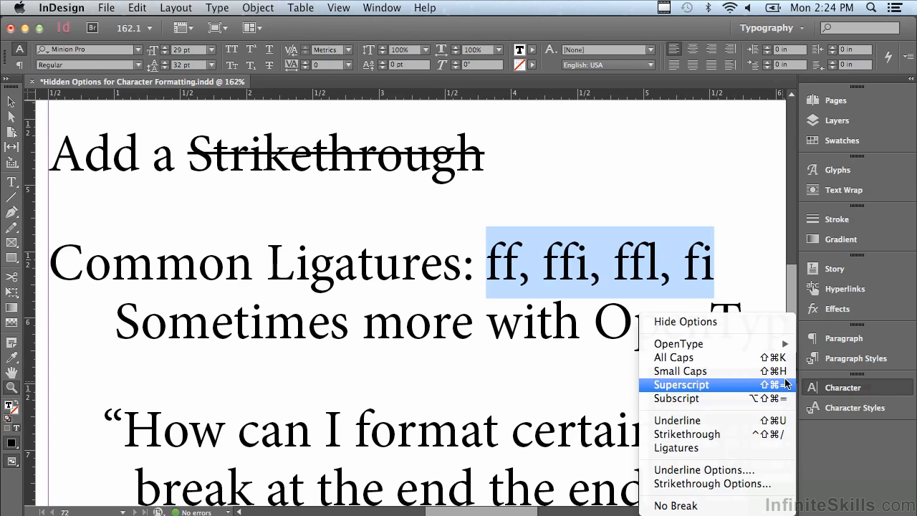
pyautogui.click(746, 449)
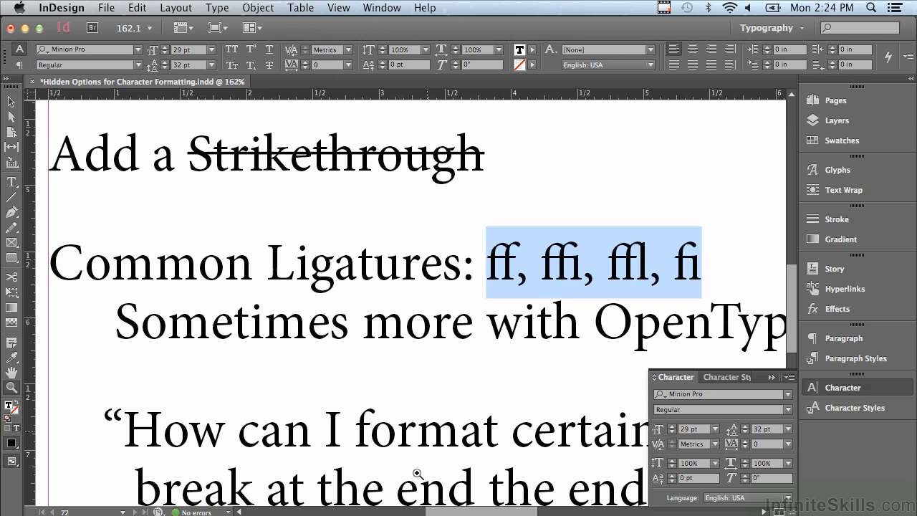
# Step: Apply No Break to the person's full name in the centered quotation paragraph to keep both words on one line
pyautogui.moveTo(460, 512); pyautogui.dragTo(517, 513)
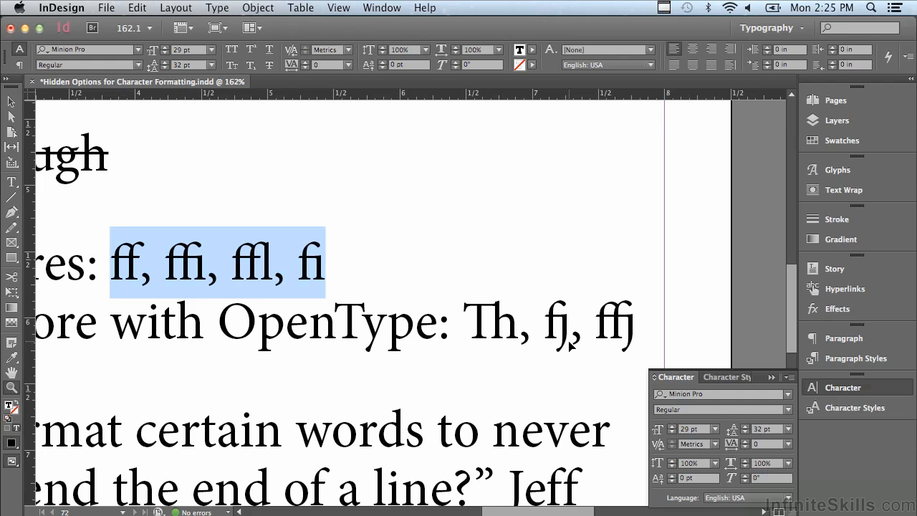
pyautogui.press('super+minus')
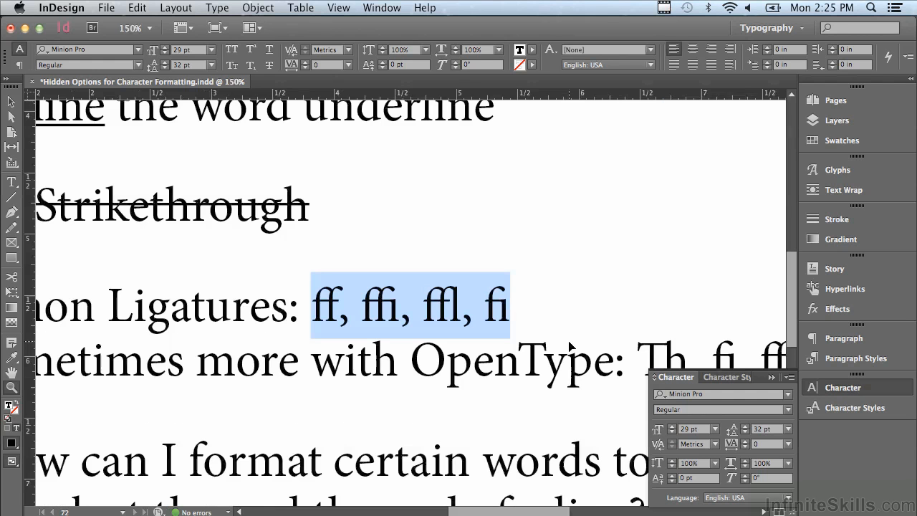
pyautogui.press('super+minus')
pyautogui.press('super+minus')
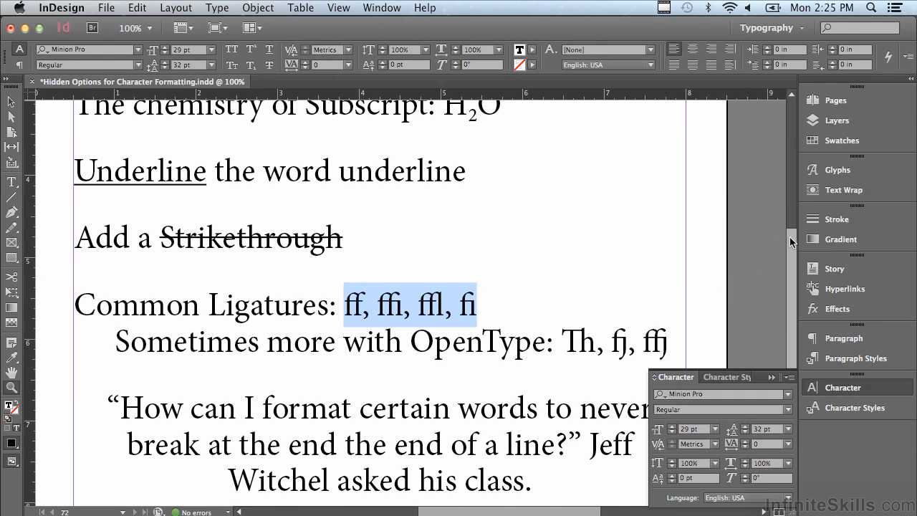
pyautogui.moveTo(791, 238); pyautogui.dragTo(783, 313)
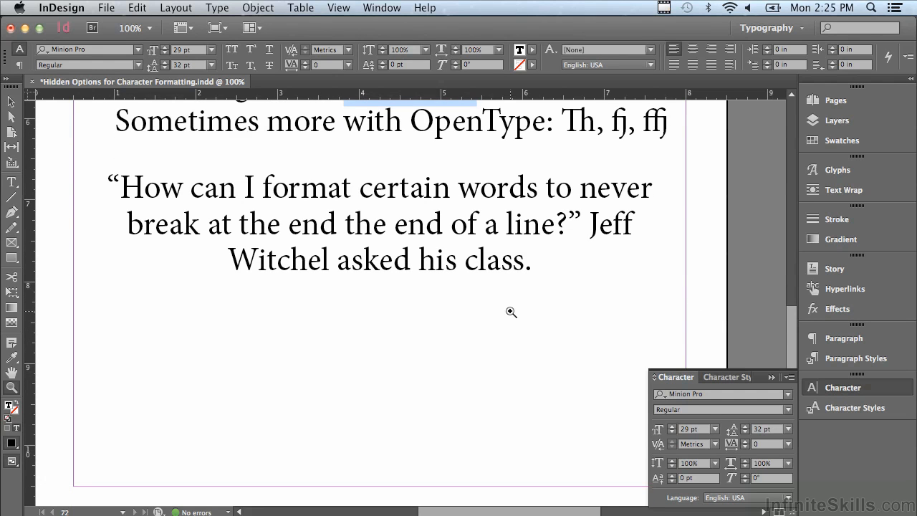
pyautogui.click(11, 182)
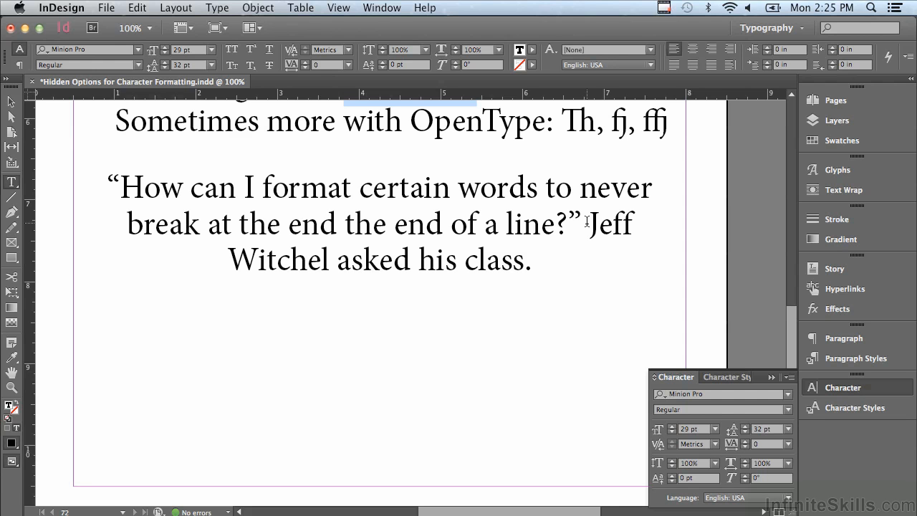
pyautogui.moveTo(587, 222); pyautogui.dragTo(326, 254)
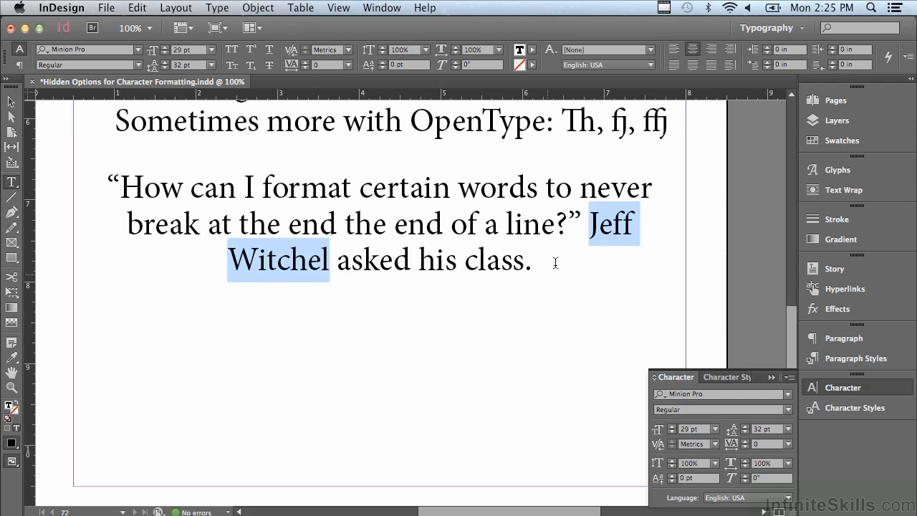
pyautogui.click(592, 230)
pyautogui.moveTo(591, 229); pyautogui.dragTo(322, 247)
pyautogui.click(789, 378)
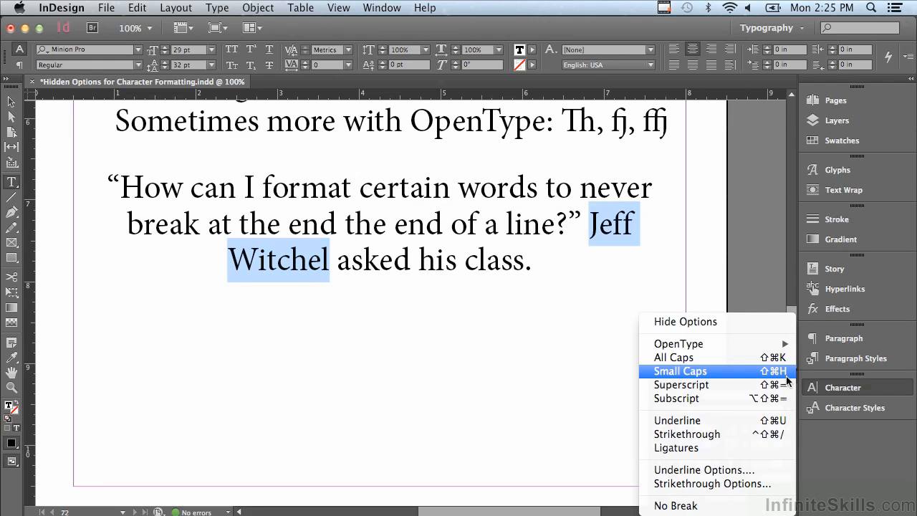
pyautogui.click(726, 506)
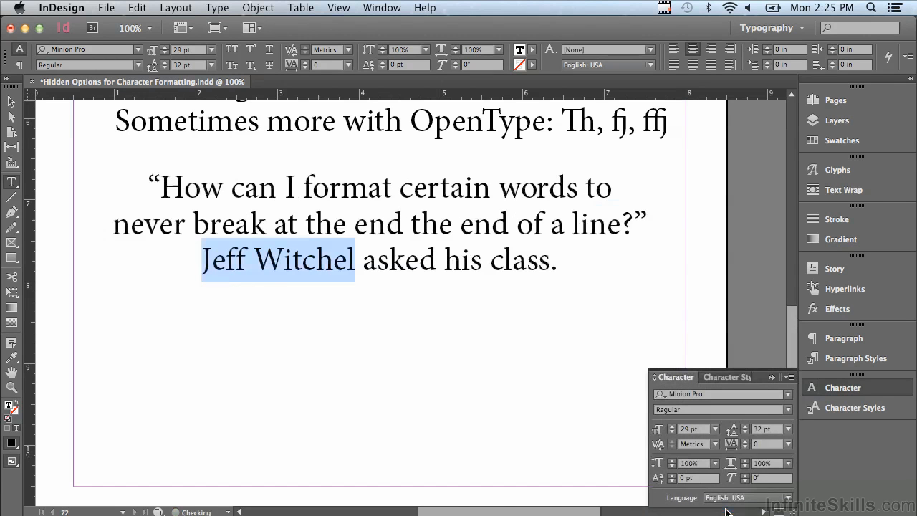